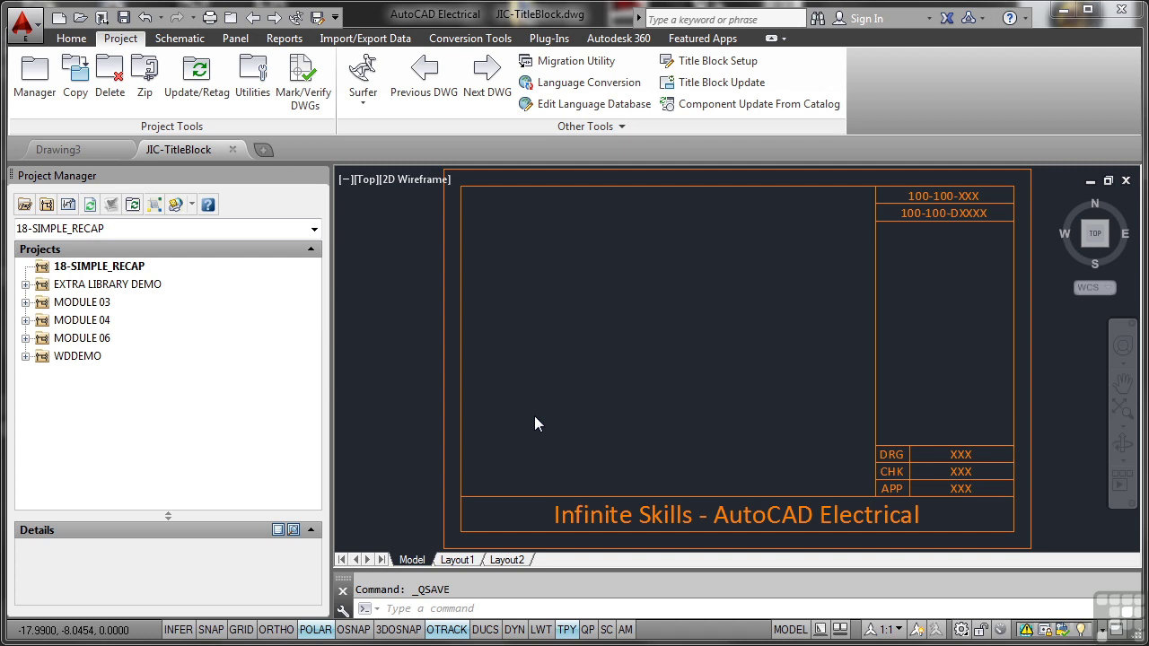
Select the 18-SIMPLE_RECAP project to display its status, file name and location.
left_click(101, 267)
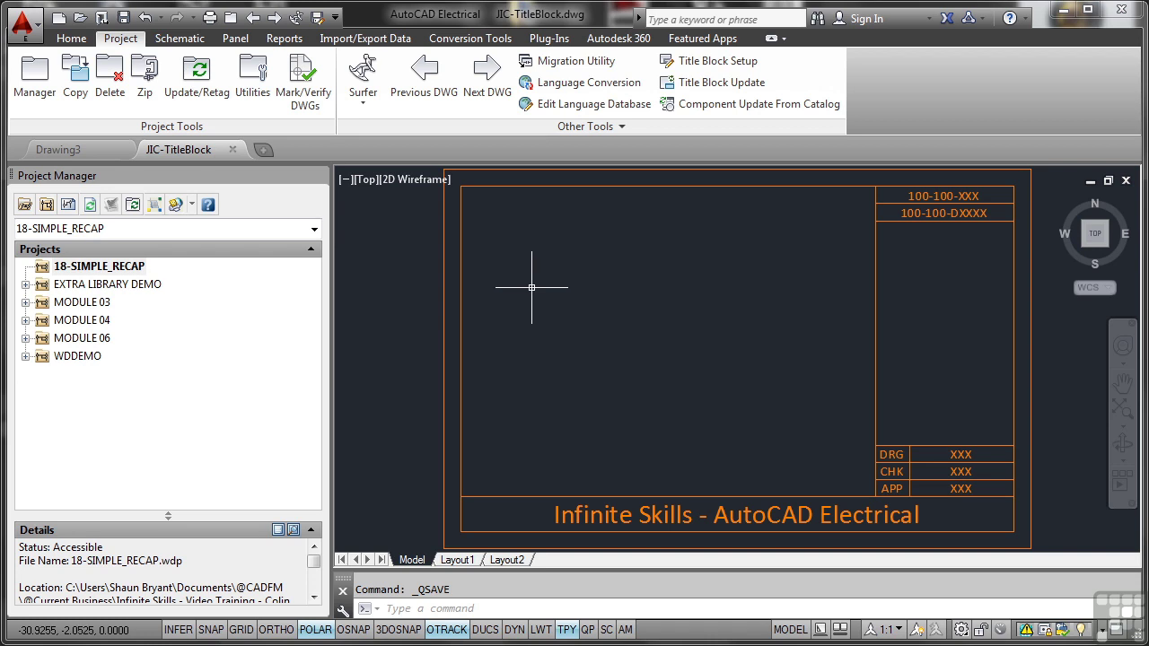
Add the open JIC-TitleBlock drawing to 18-SIMPLE_RECAP as drawing 001, applying project defaults.
right_click(106, 268)
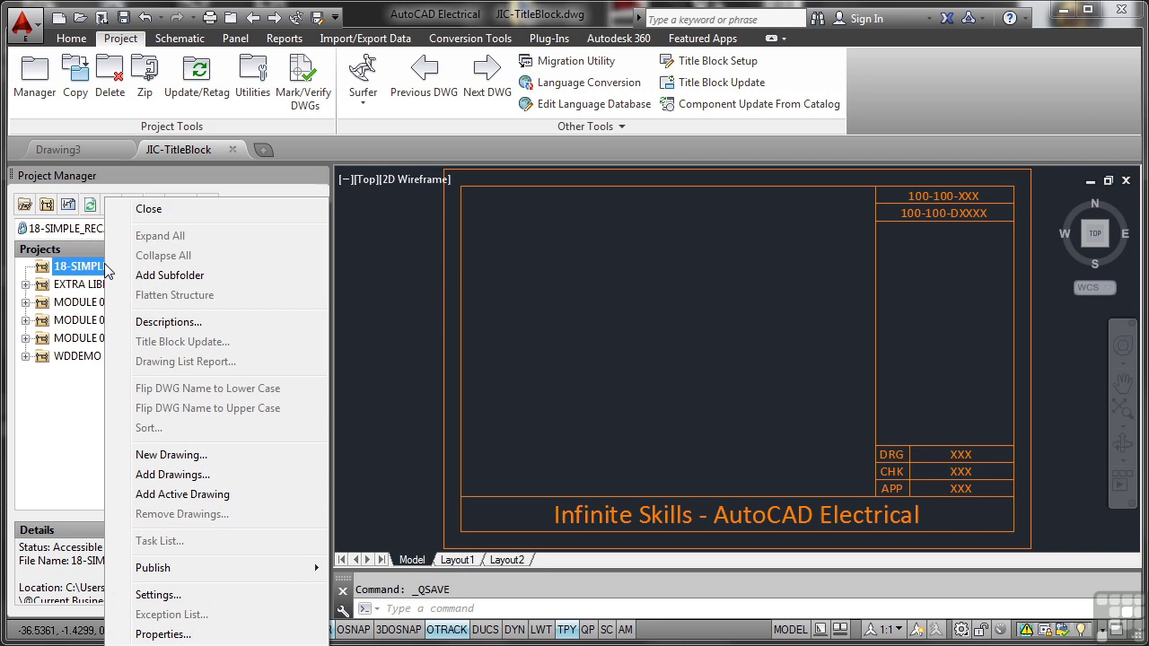
left_click(184, 494)
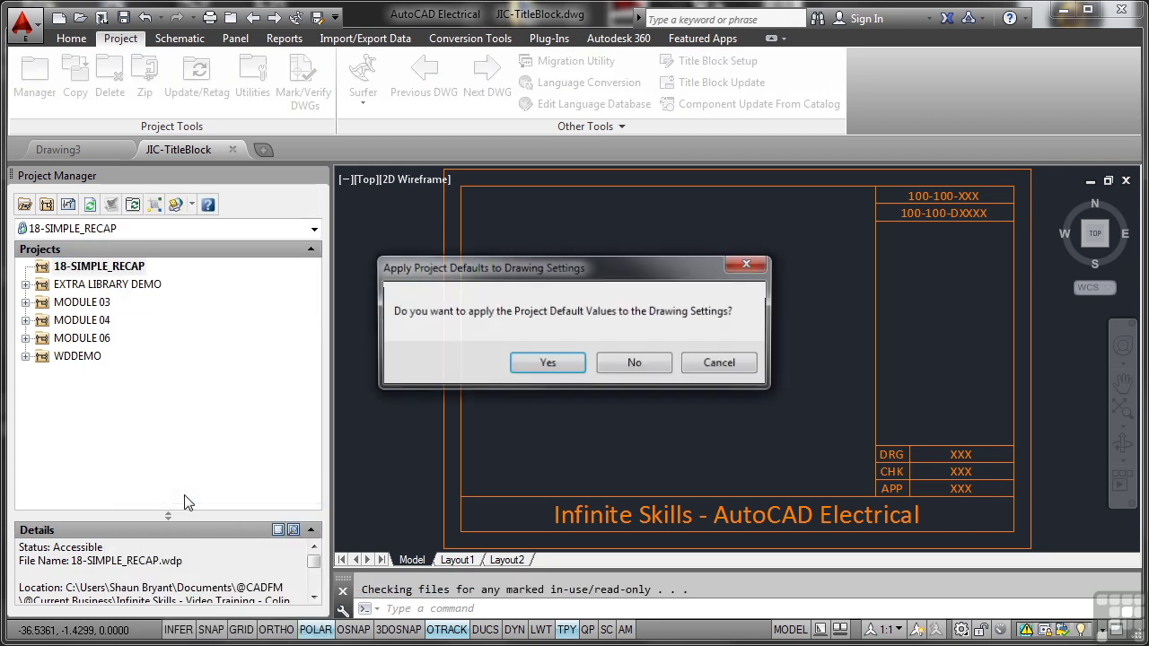
left_click(526, 364)
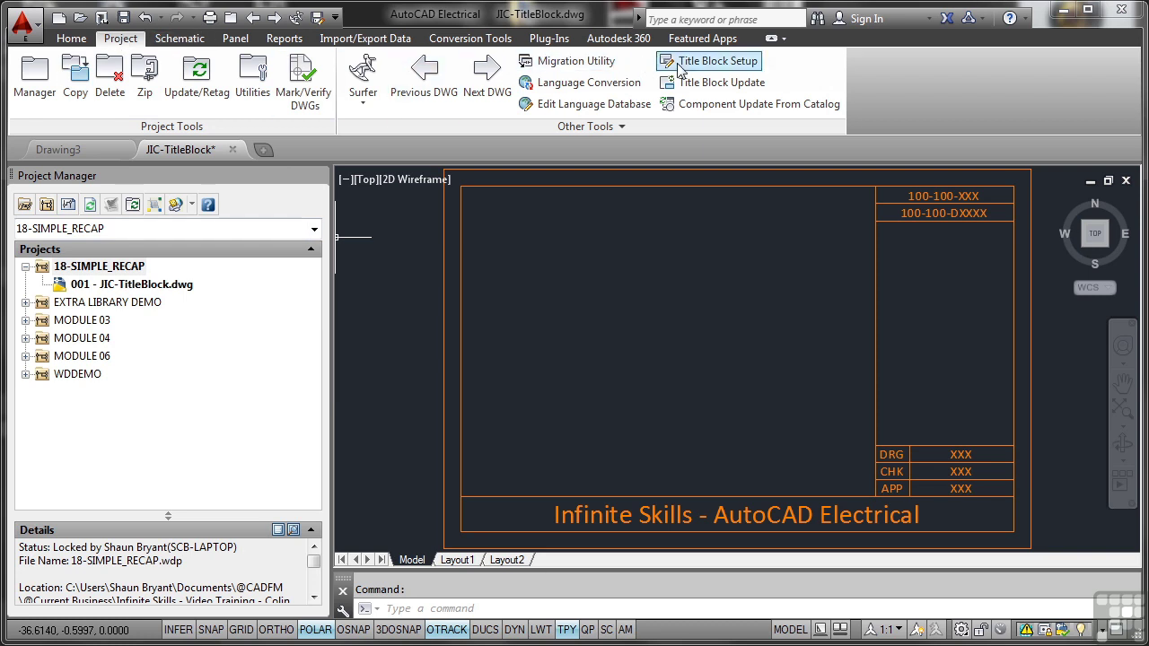
Create a new <Project>.WDT mapping for the picked ACADE-TITLEBLOCK_ANSI_B title block.
left_click(711, 63)
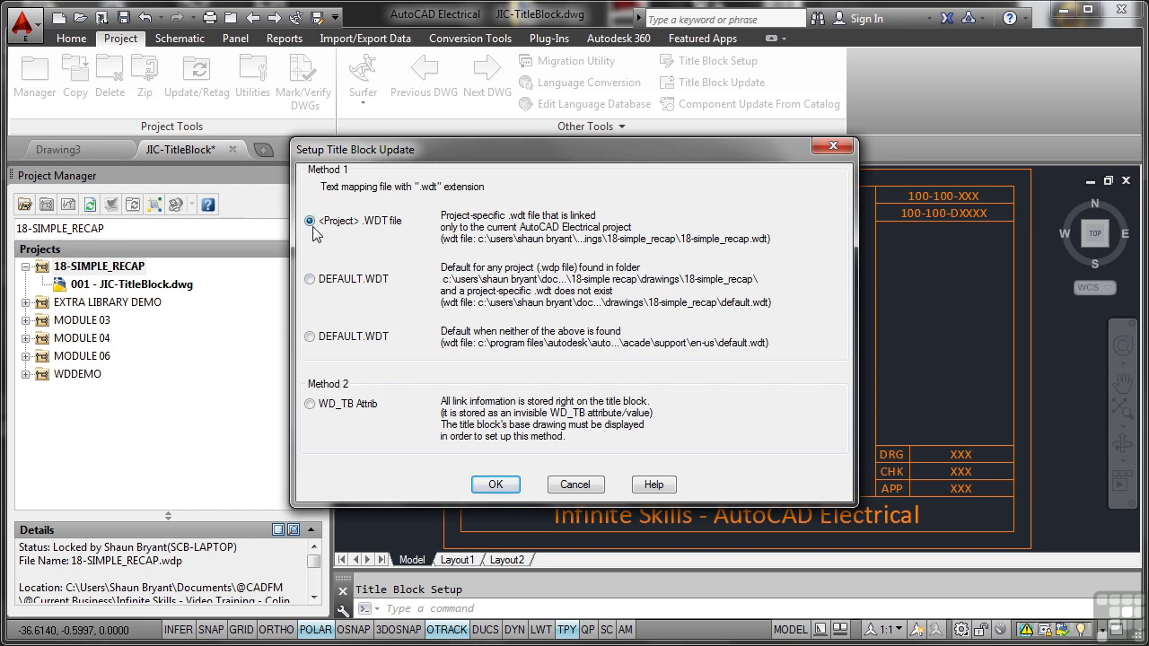
left_click(492, 485)
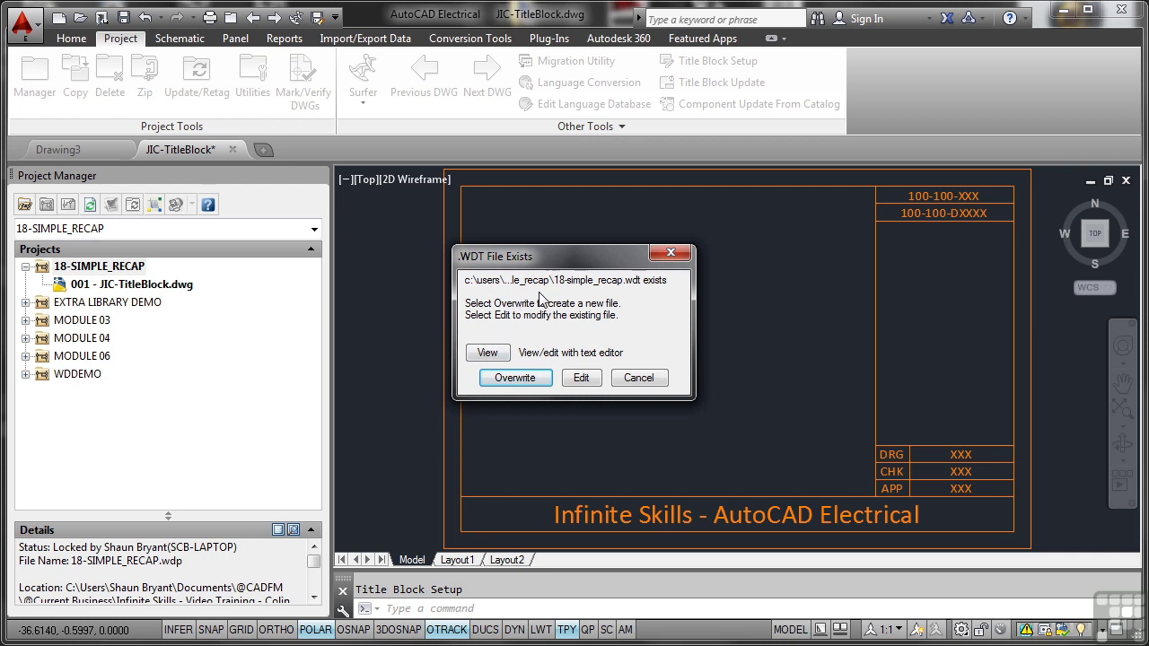
left_click(528, 379)
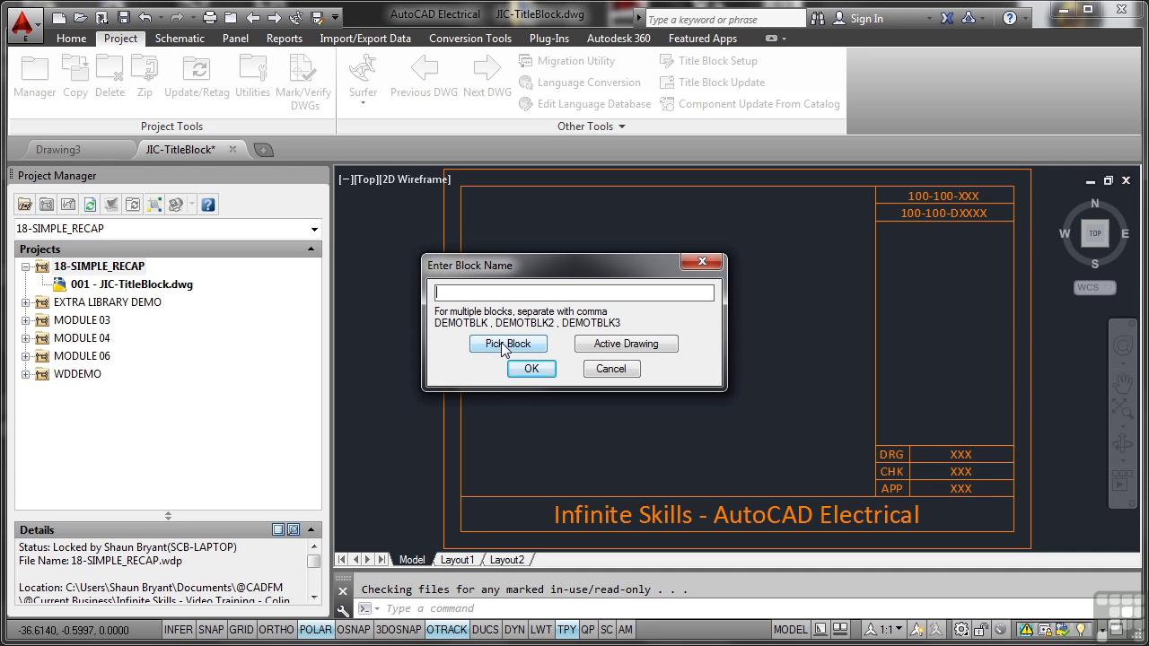
left_click(505, 346)
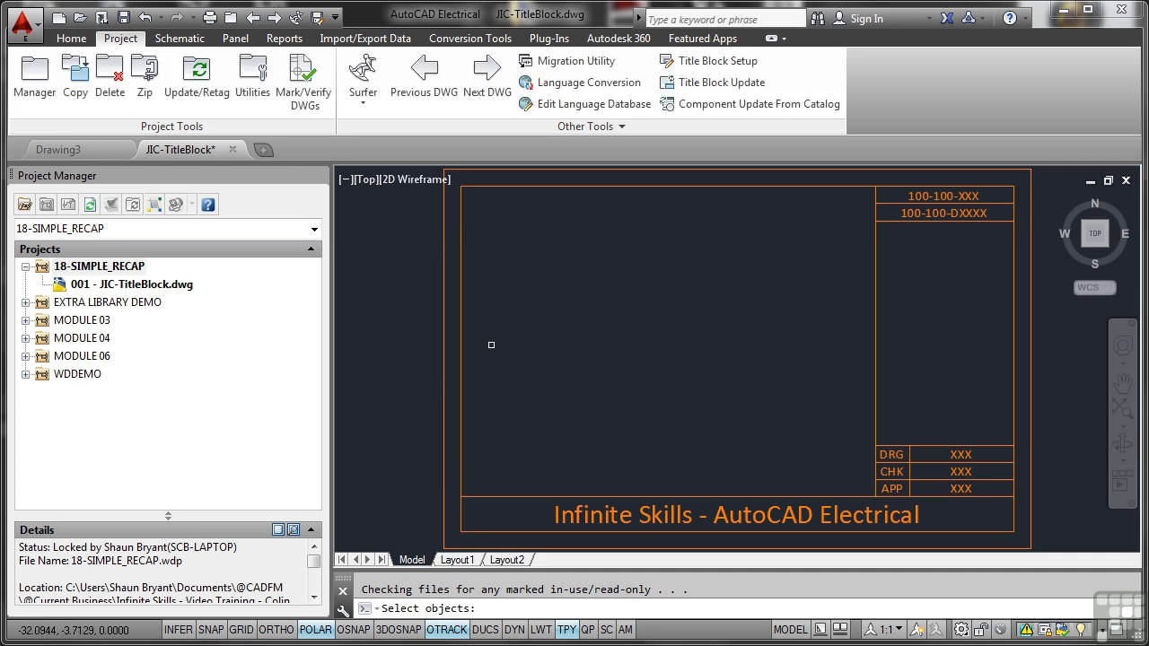
left_click(463, 346)
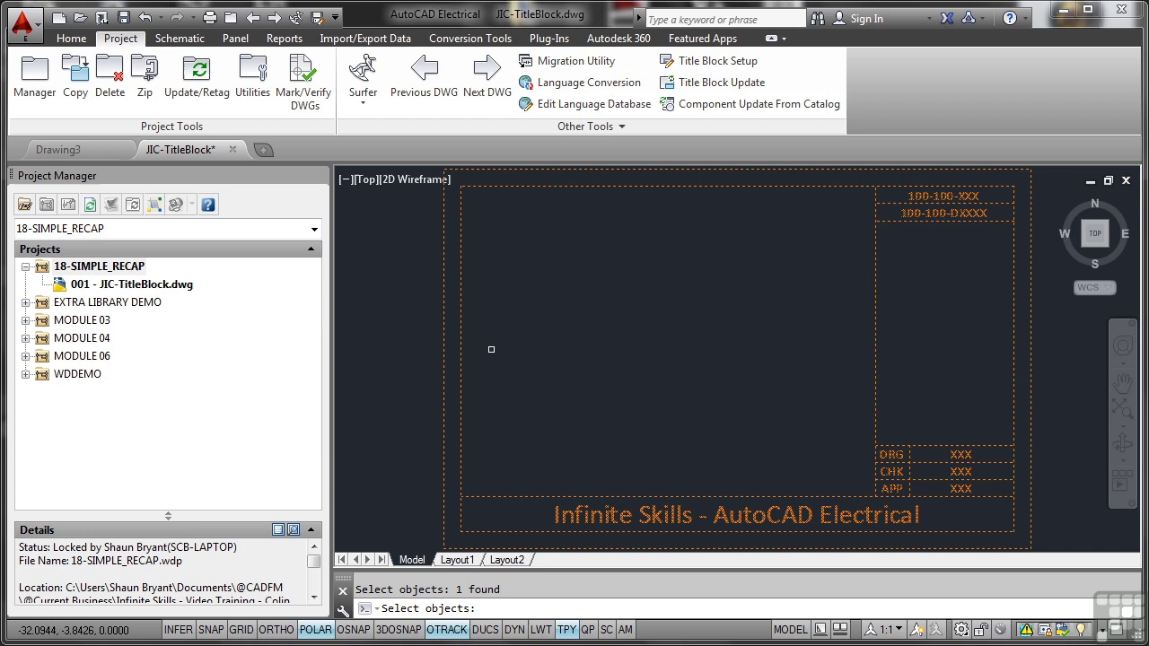
key("Return")
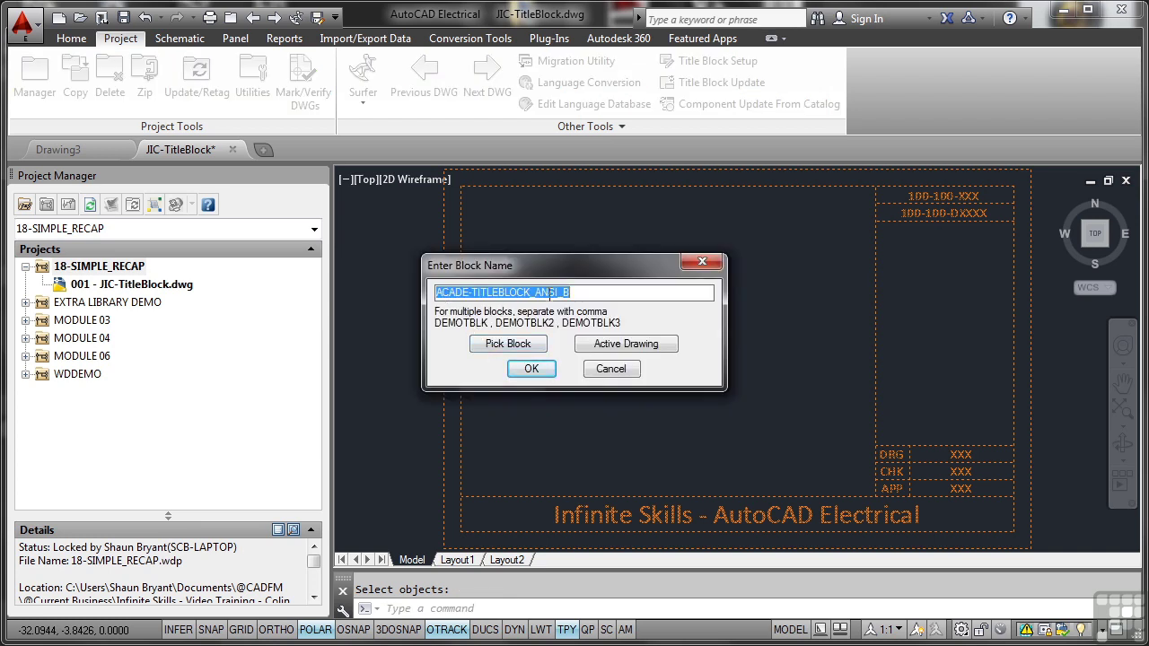
left_click(531, 369)
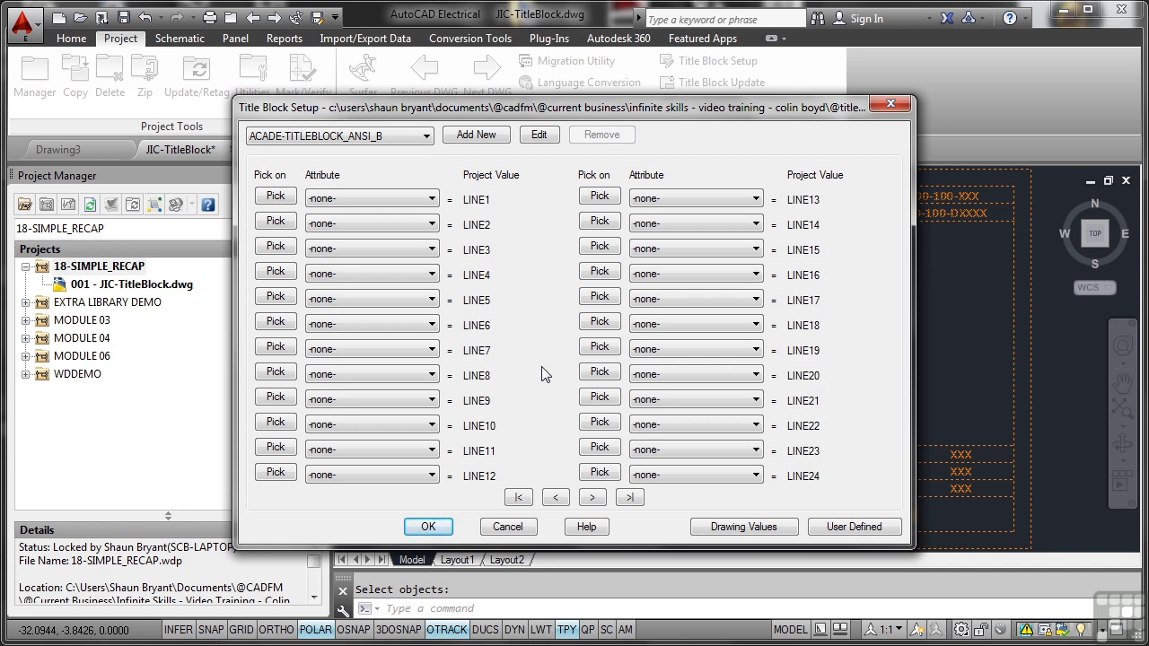
Map LINE1 to PROJECTNO, LINE2 to DRAWINGNO and LINE3 to DRAWNBY.
left_click(432, 201)
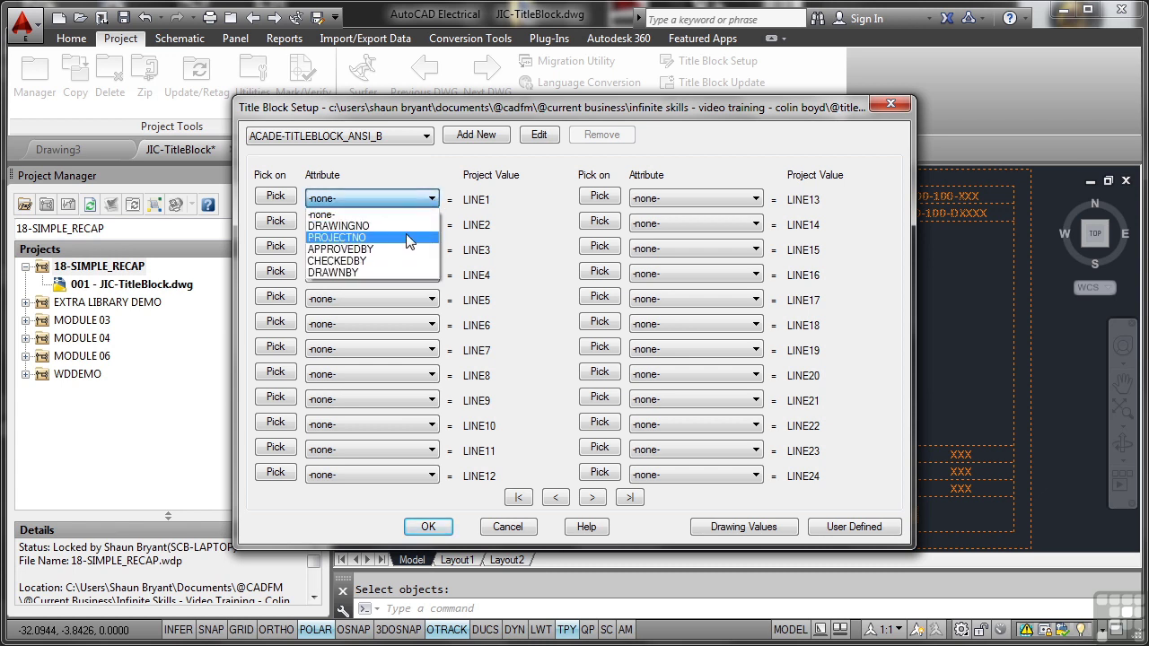
left_click(408, 237)
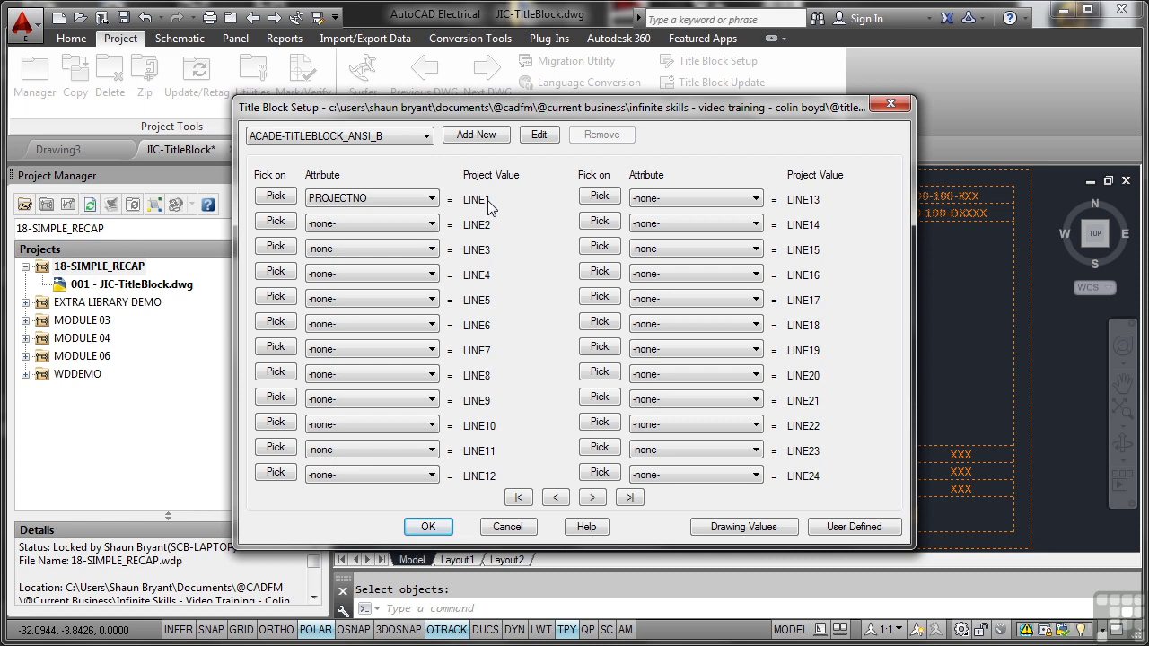
left_click_drag(481, 114, 389, 112)
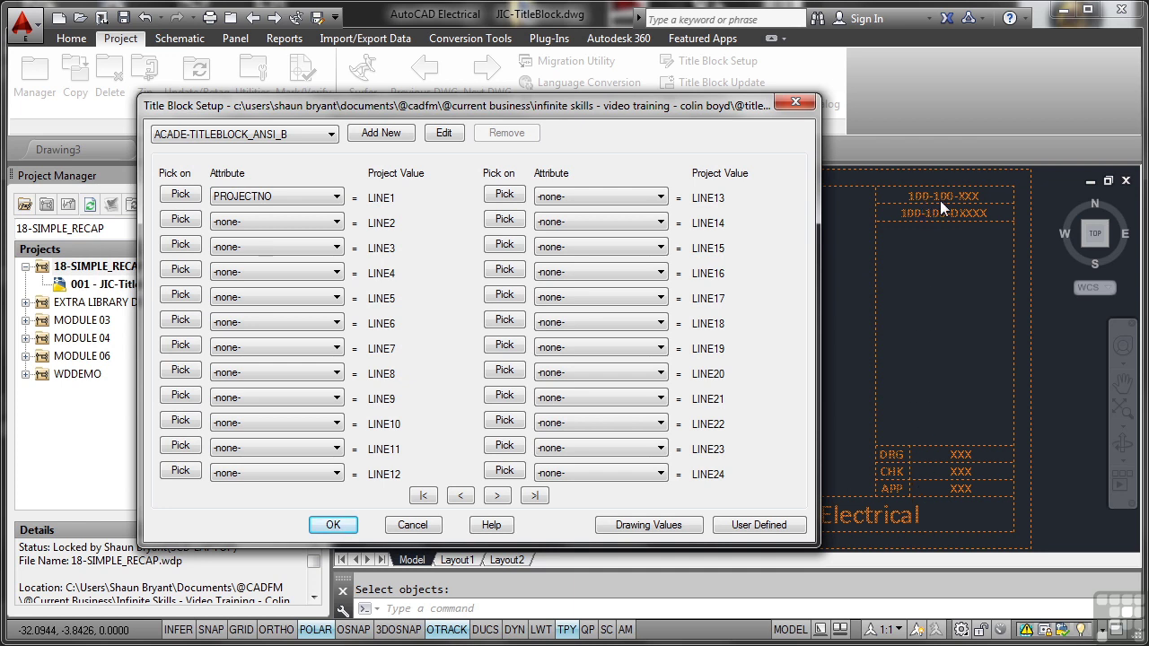
left_click(332, 225)
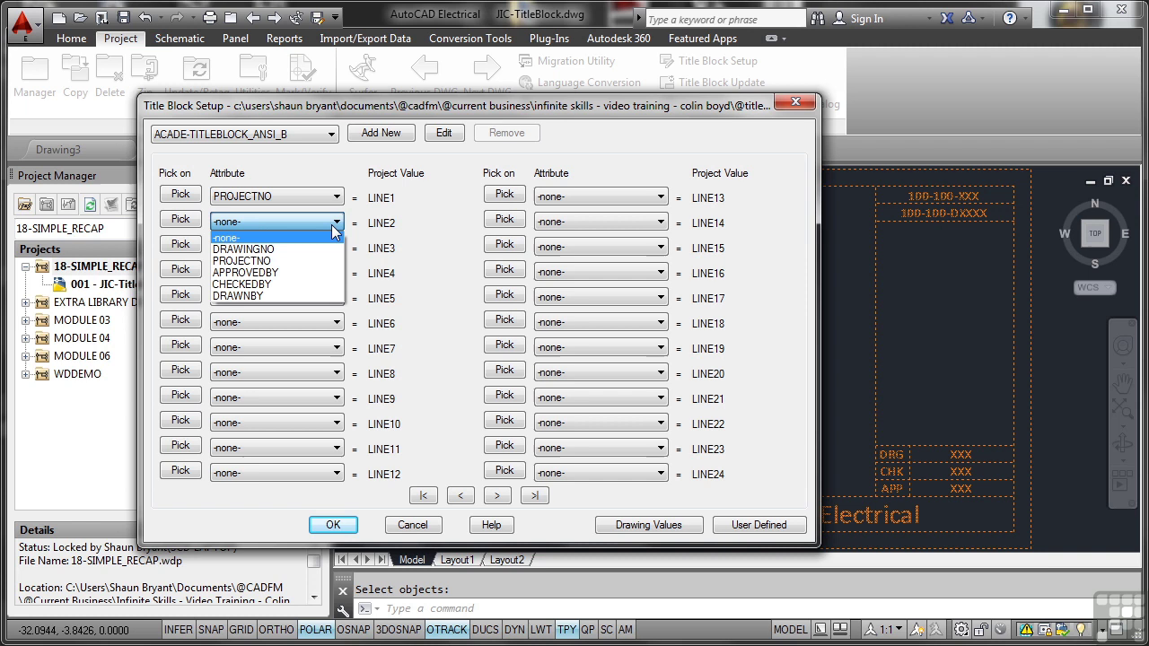
left_click(290, 254)
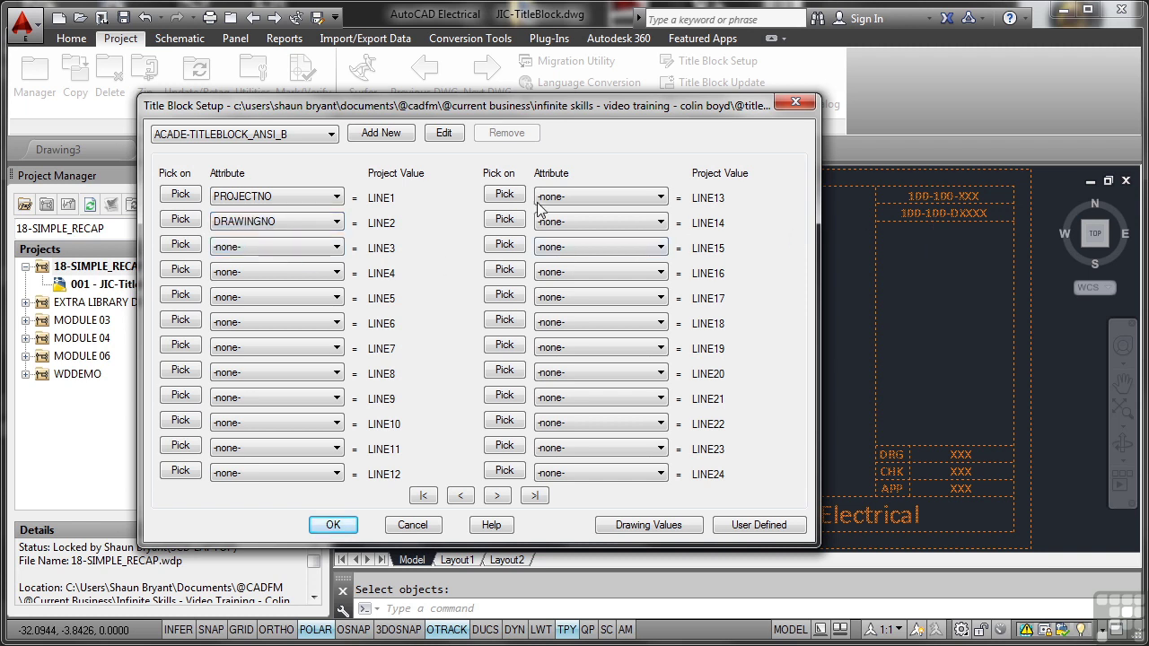
left_click(340, 249)
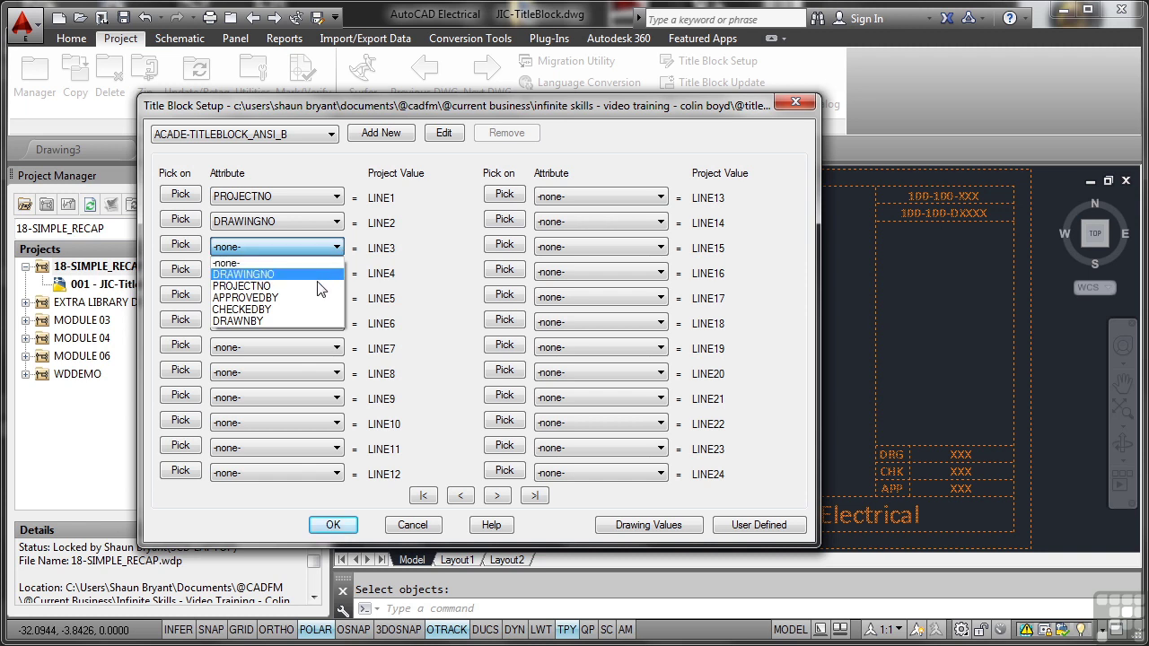
left_click(269, 320)
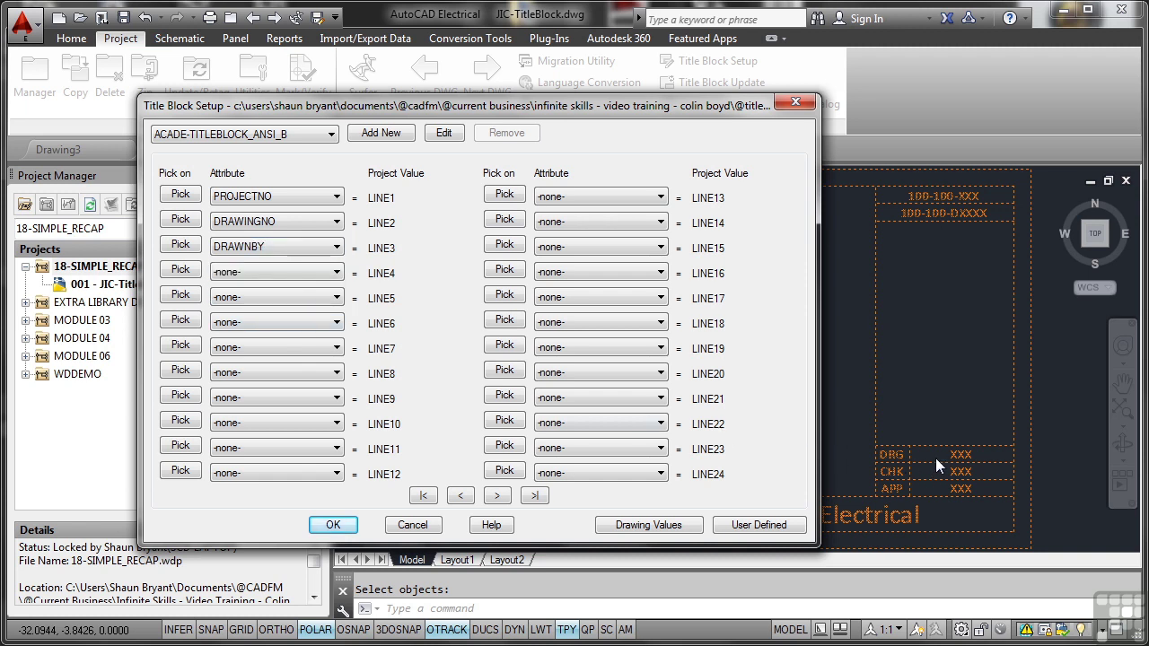
Map LINE4 to CHECKEDBY and LINE5 to APPROVEDBY, then save the mappings.
left_click(339, 273)
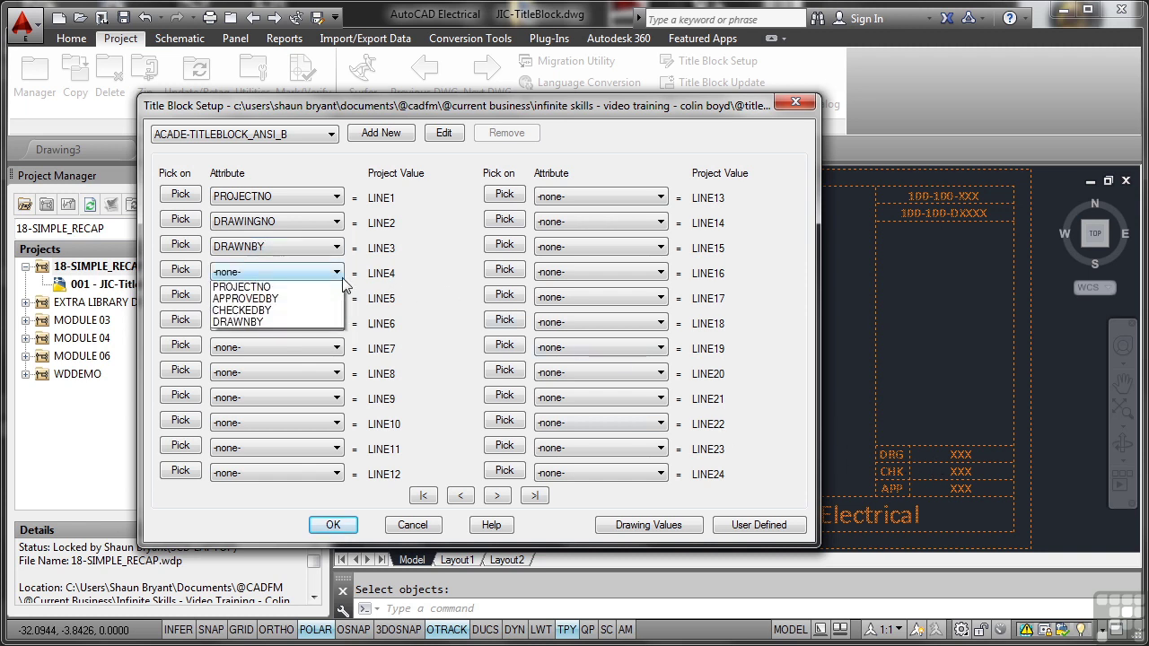
left_click(299, 333)
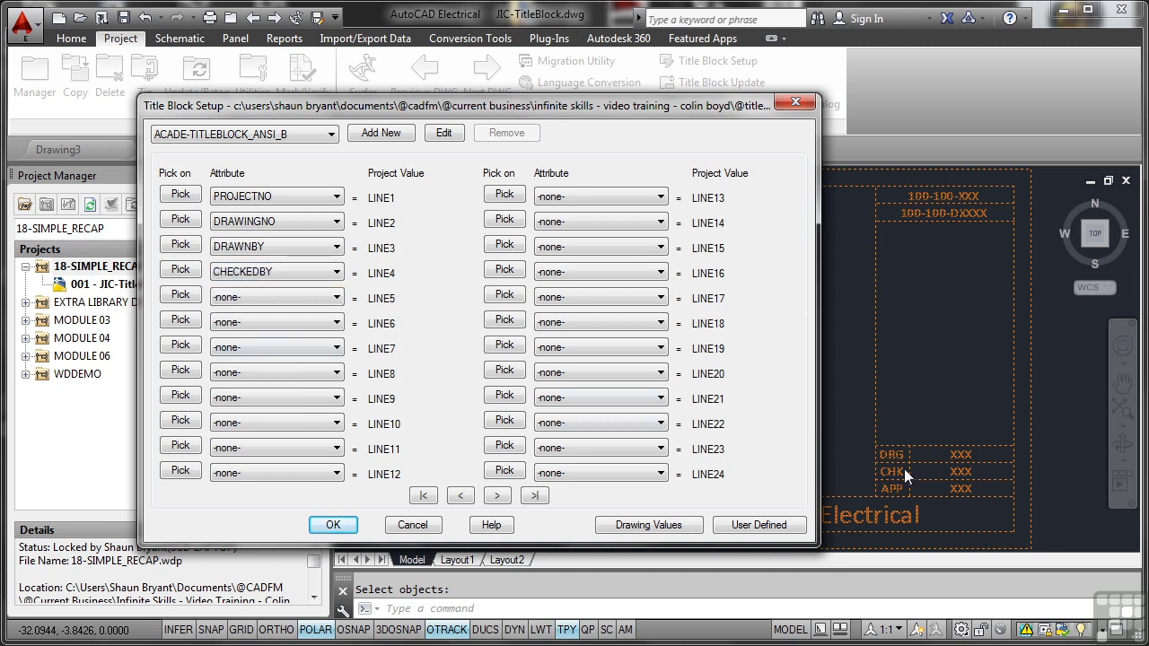
left_click(337, 298)
left_click(323, 337)
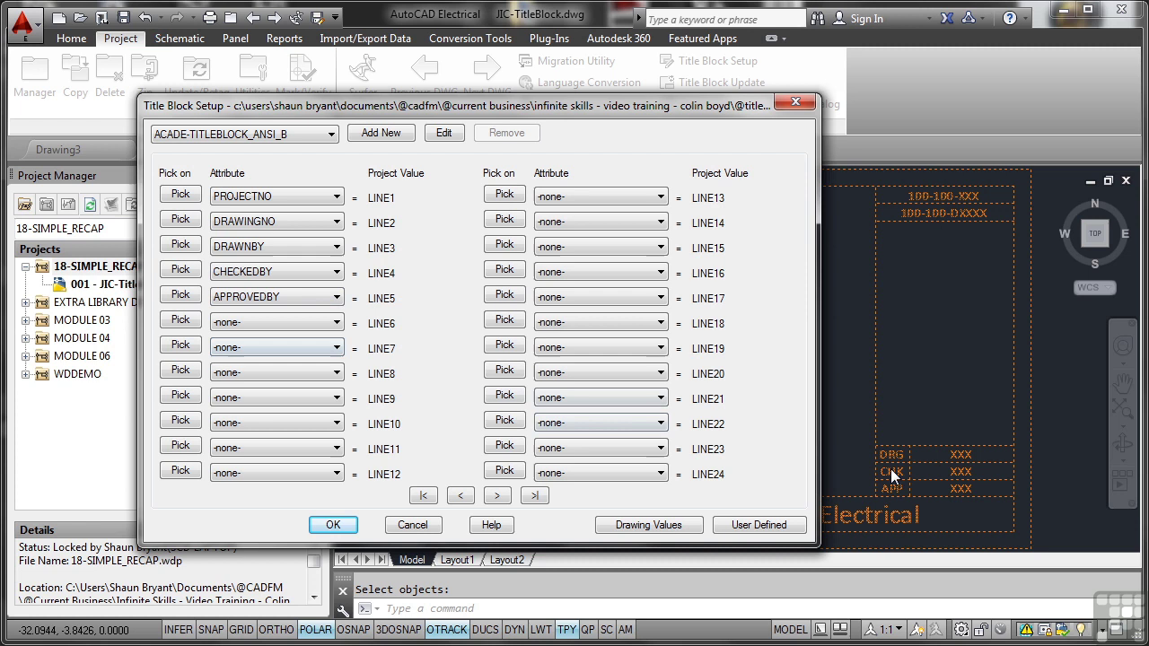
left_click(336, 525)
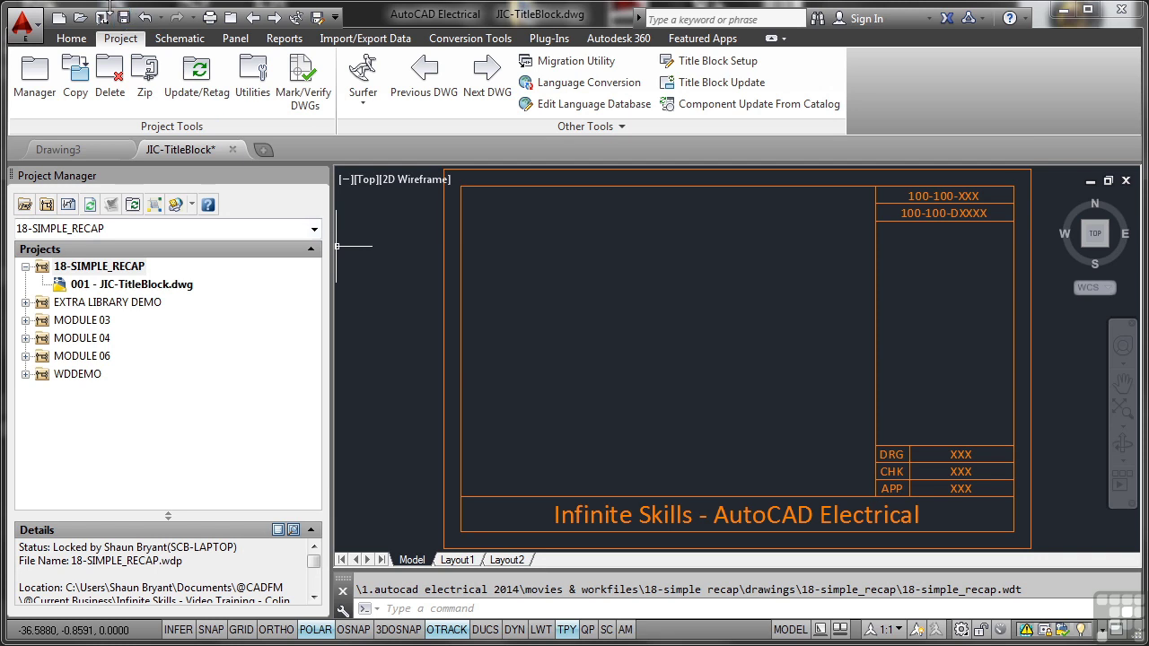
Save the JIC-TitleBlock drawing and reselect the 18-SIMPLE_RECAP project.
left_click(124, 18)
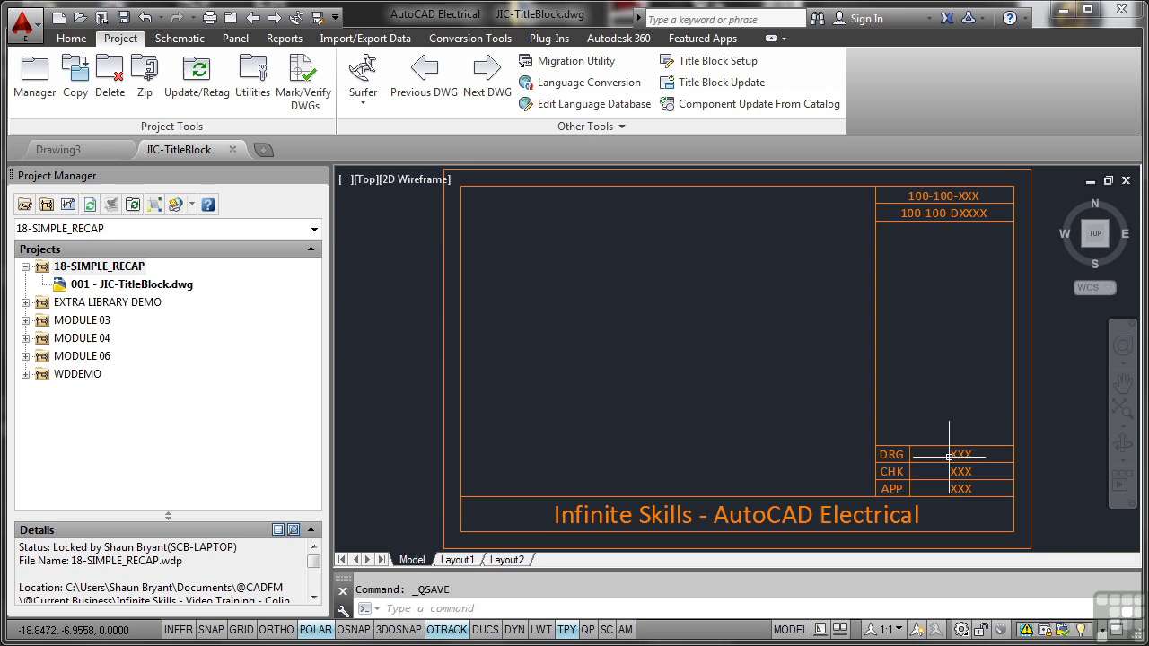
left_click(107, 266)
Flag project description Line1 through Line5 for inclusion in reports.
right_click(106, 267)
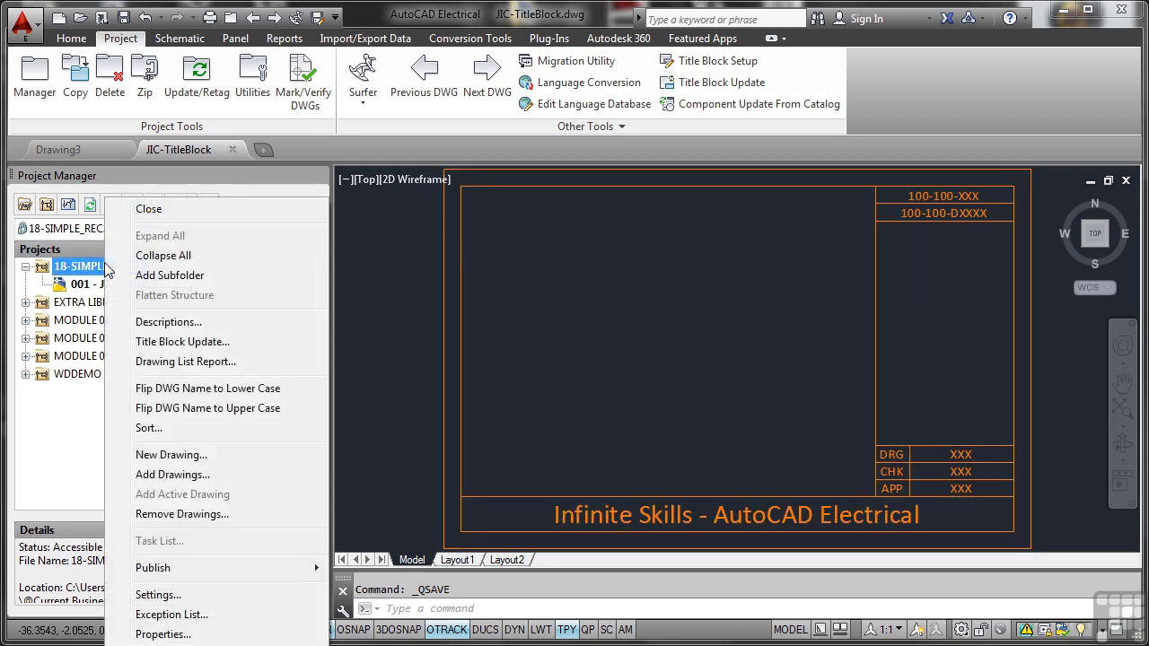
left_click(168, 322)
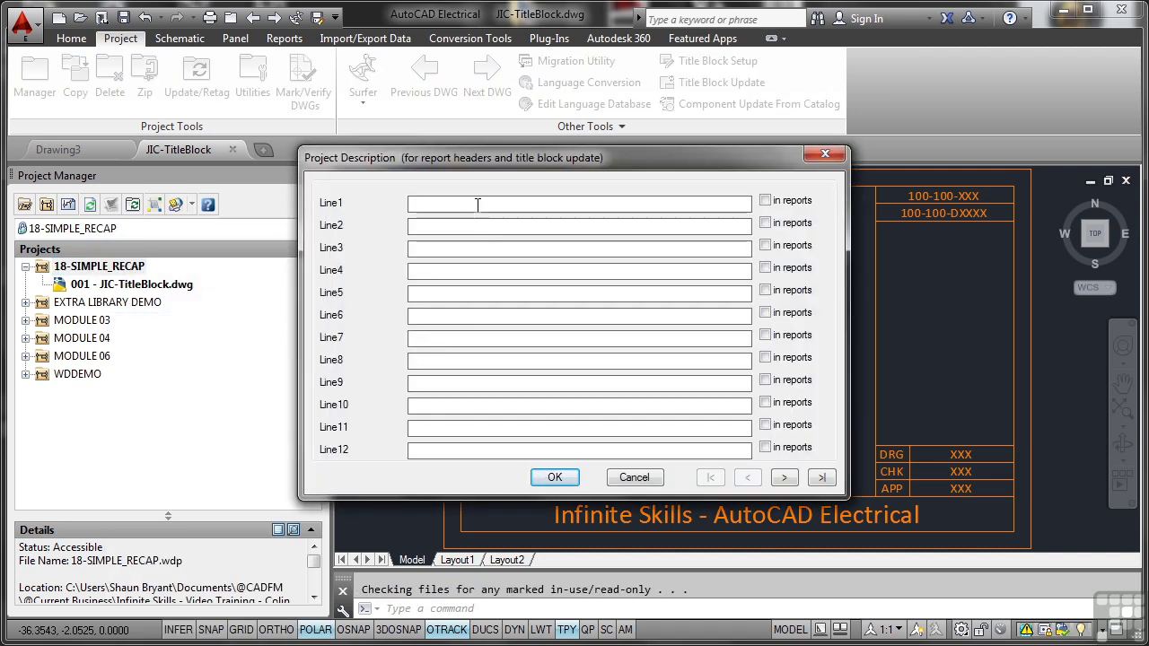
left_click_drag(493, 166, 343, 155)
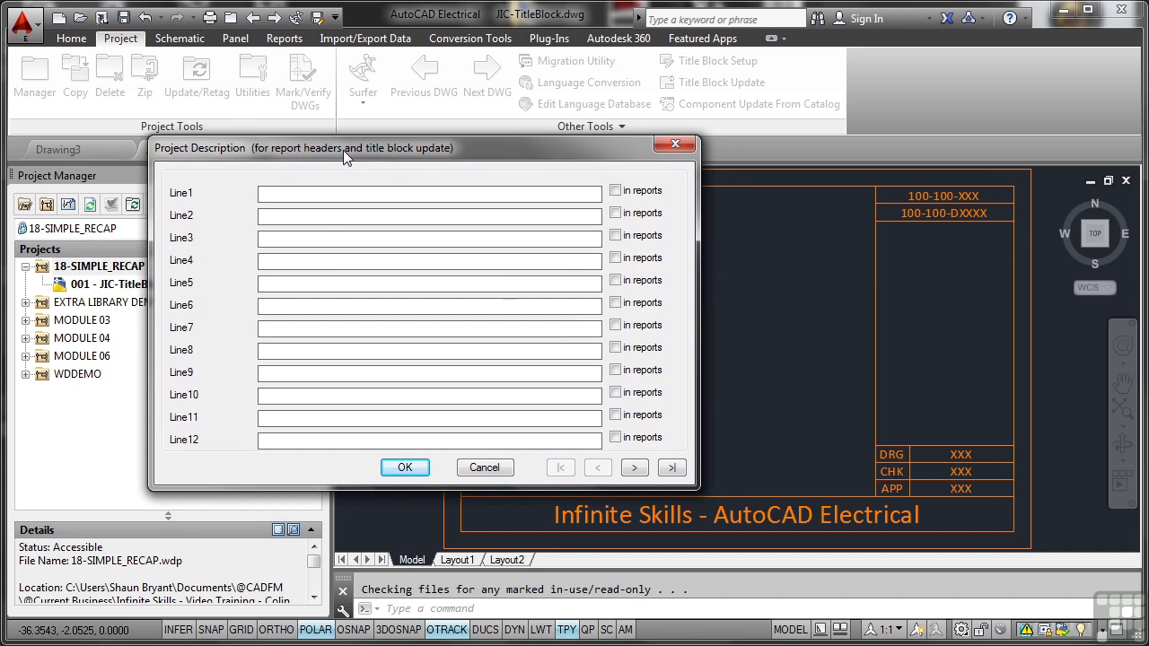
left_click(614, 190)
left_click(615, 212)
left_click(615, 235)
left_click(615, 257)
left_click(615, 280)
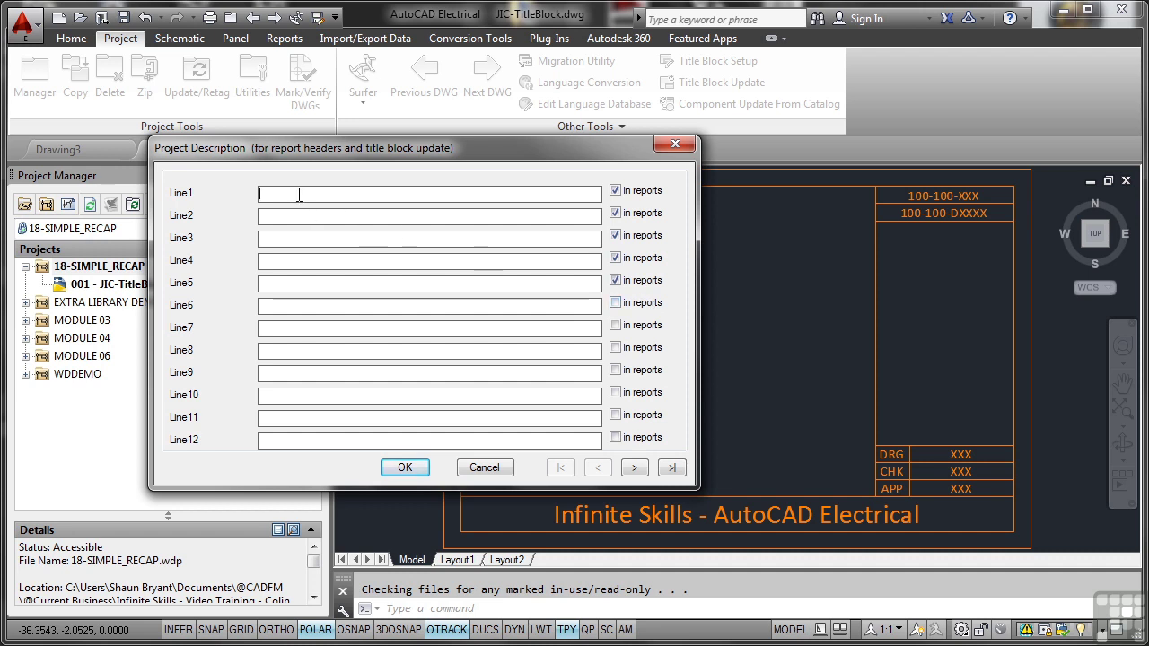
Enter project number 100-100-222, drawing number 100-100-D9999 and three sets of initials.
left_click(262, 193)
type("100-222")
left_click(302, 216)
type("100")
type("-100")
type("-D9999")
type("SC")
type("B")
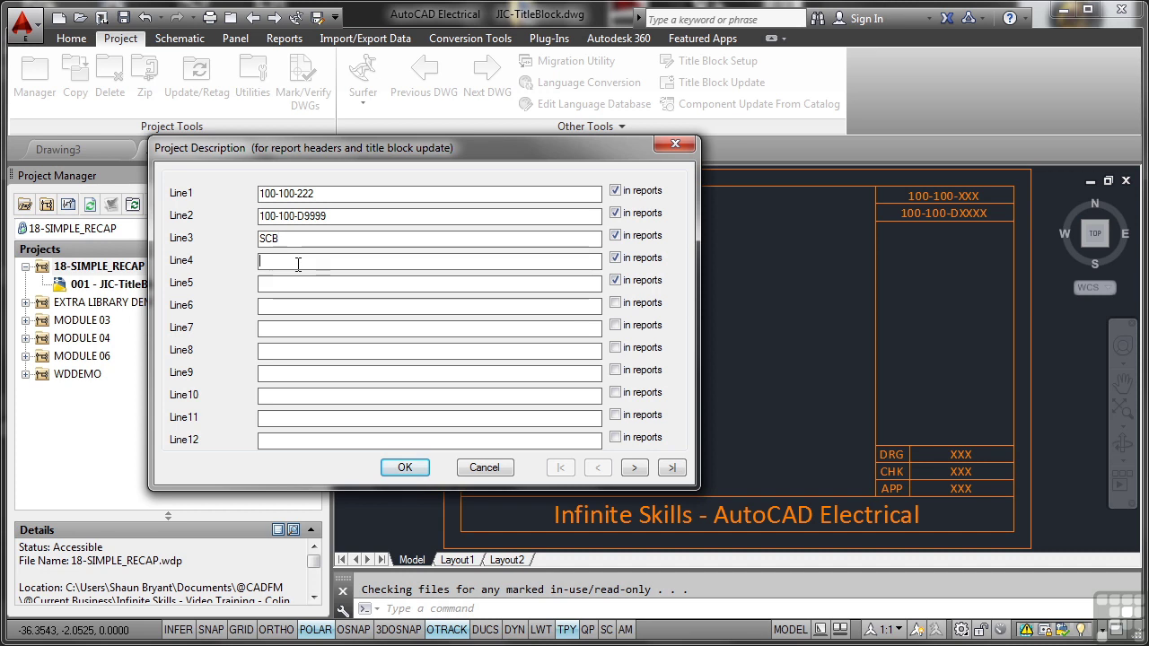
type("MYB")
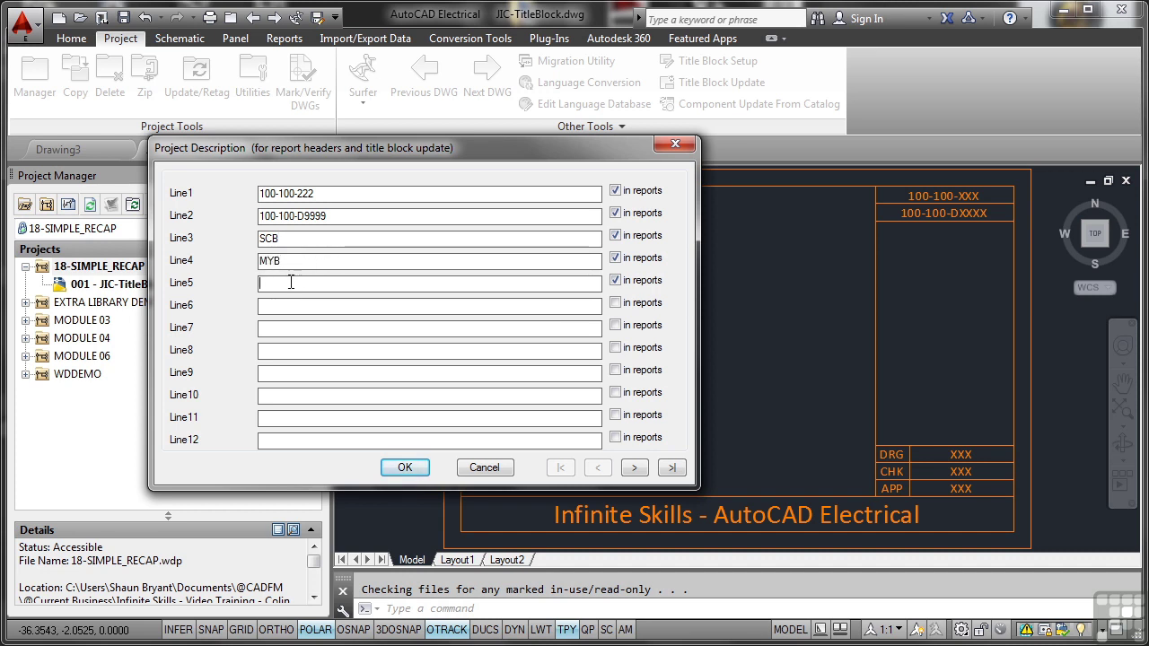
type("TJO")
left_click(413, 470)
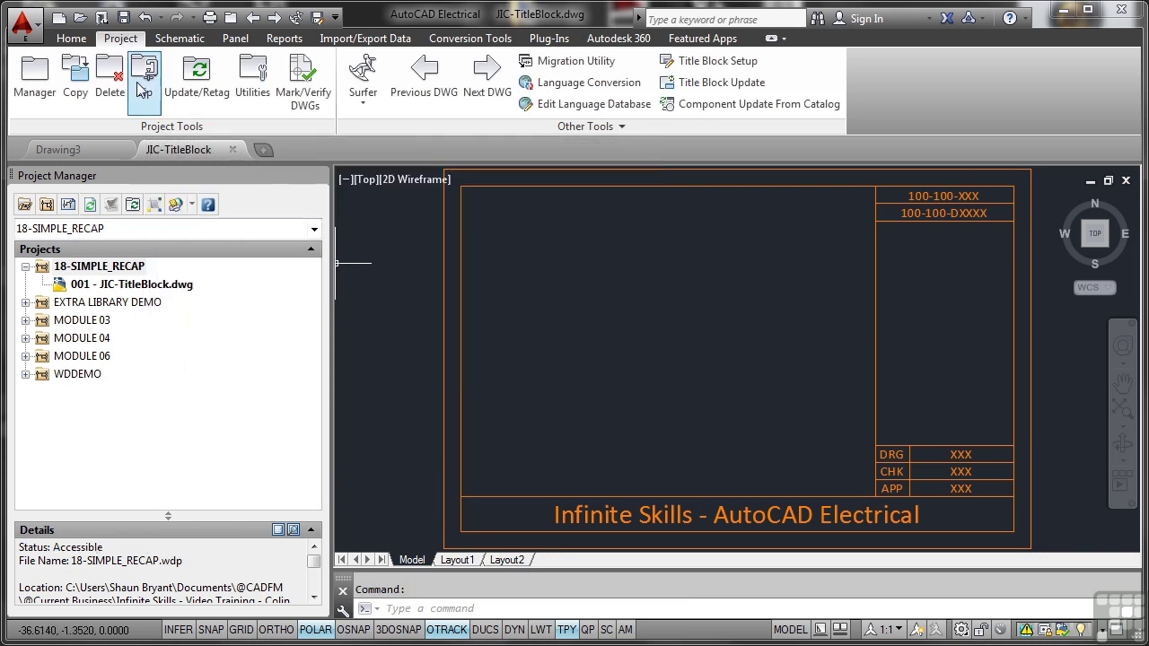
Save the JIC-TitleBlock drawing again.
left_click(125, 18)
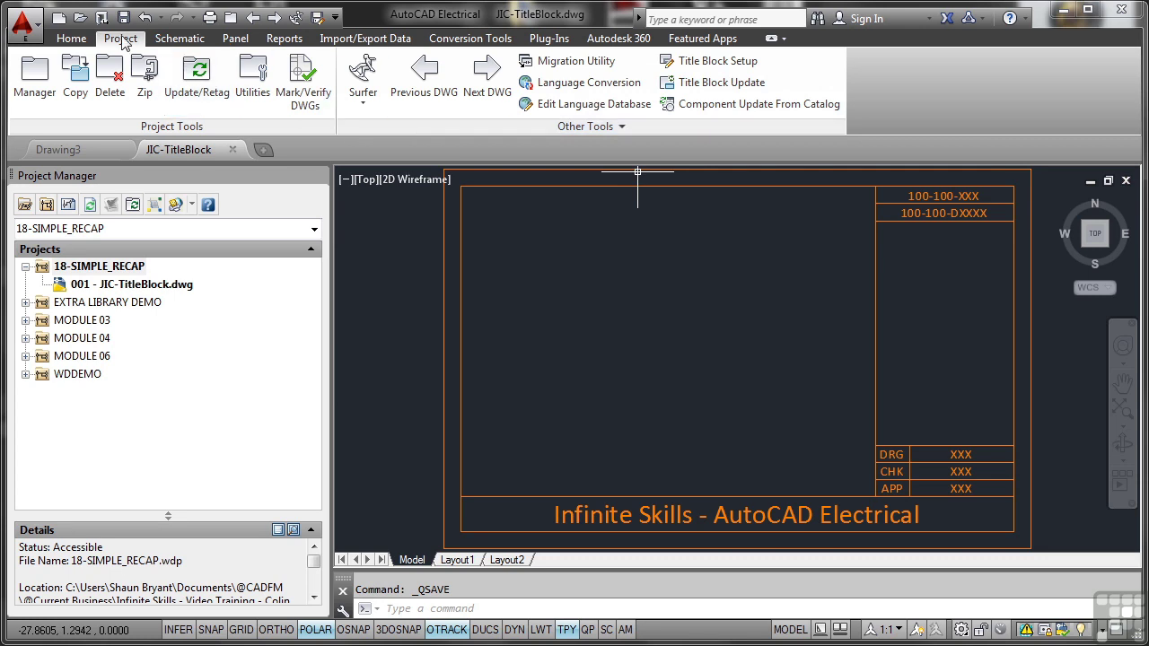
Update the active drawing's title block with LINE1–LINE5: 100-100-222, 100-100-D9999 and initials.
right_click(117, 271)
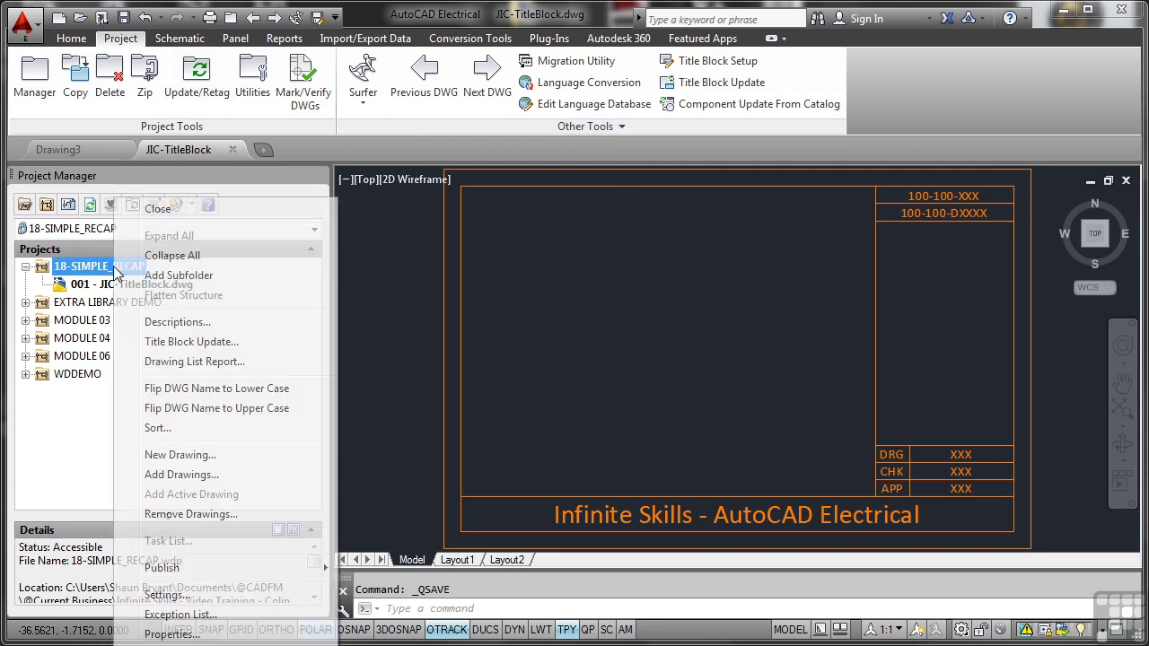
left_click(192, 342)
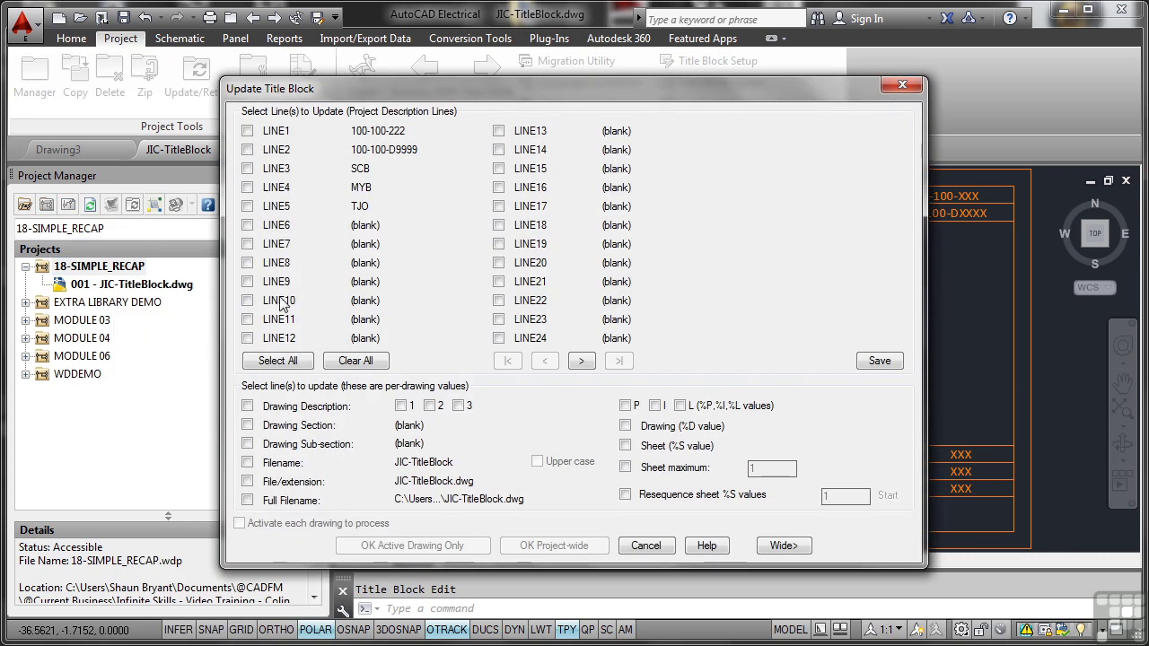
left_click(246, 131)
left_click(246, 150)
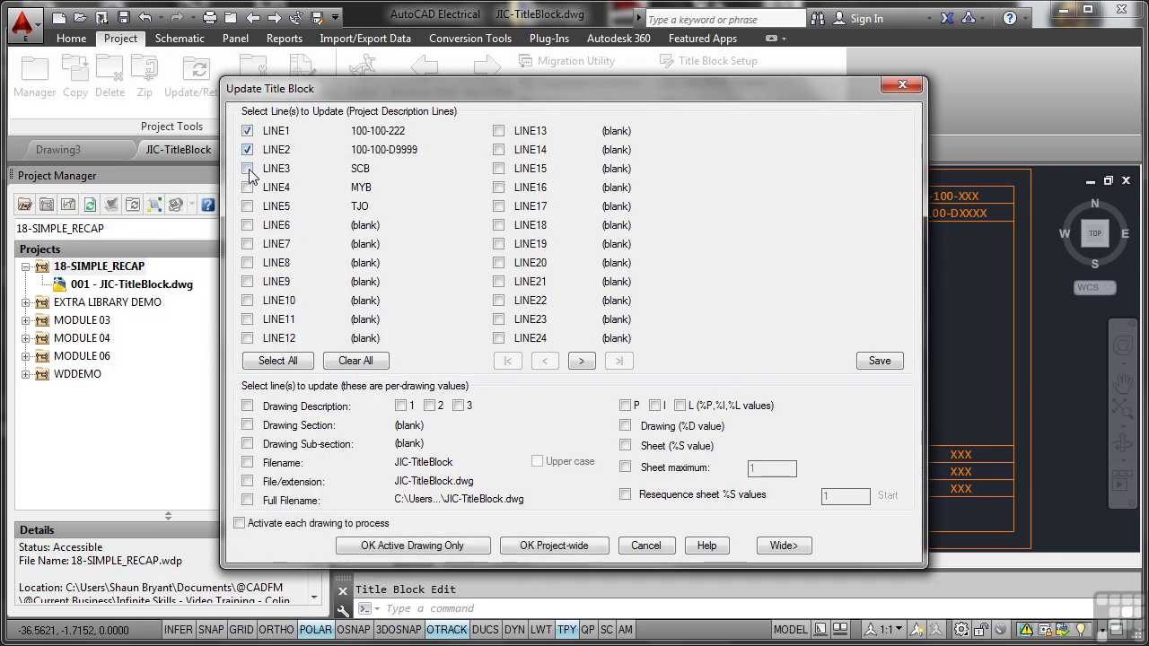
left_click(247, 169)
left_click(247, 187)
left_click(247, 207)
left_click_drag(439, 90, 331, 89)
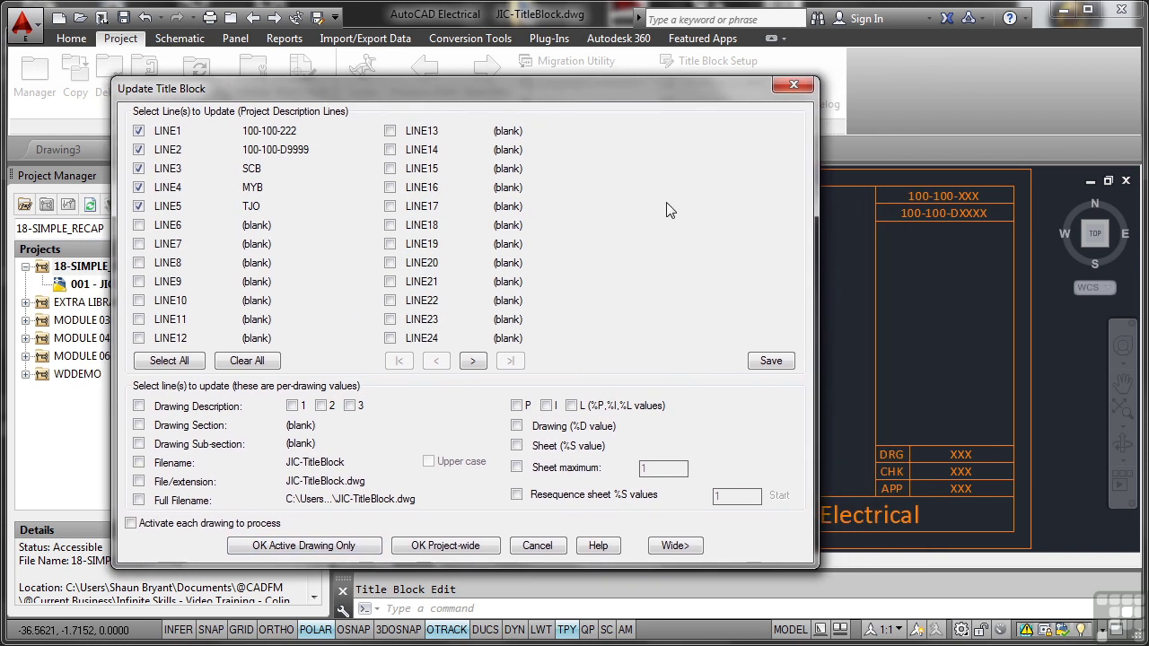
left_click(296, 547)
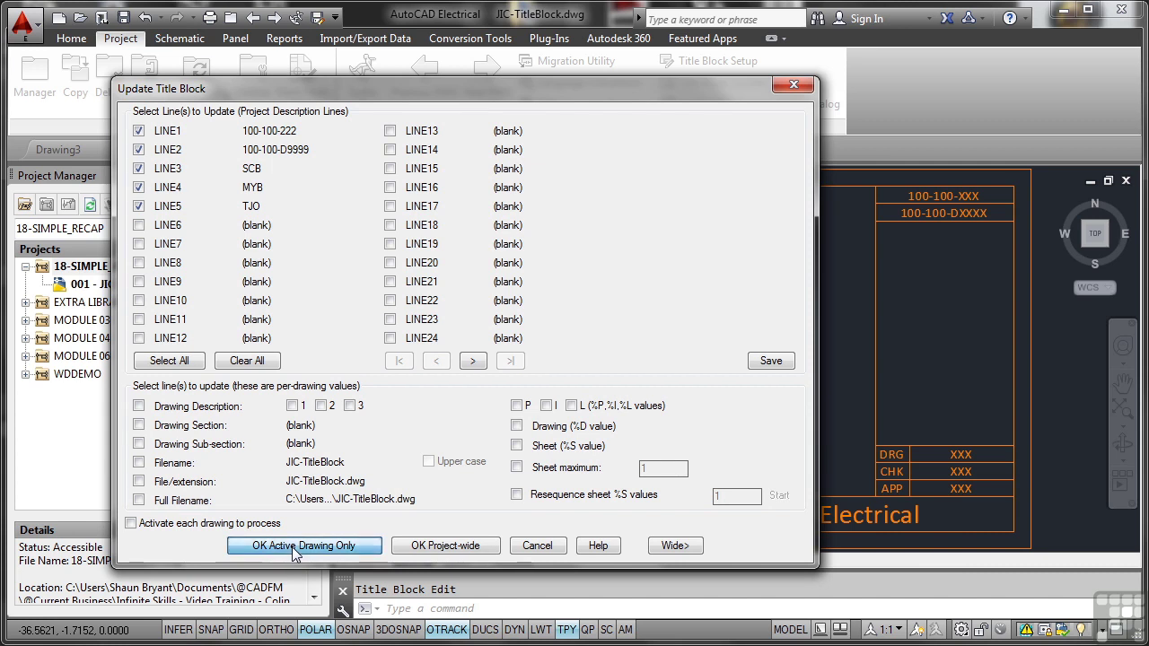